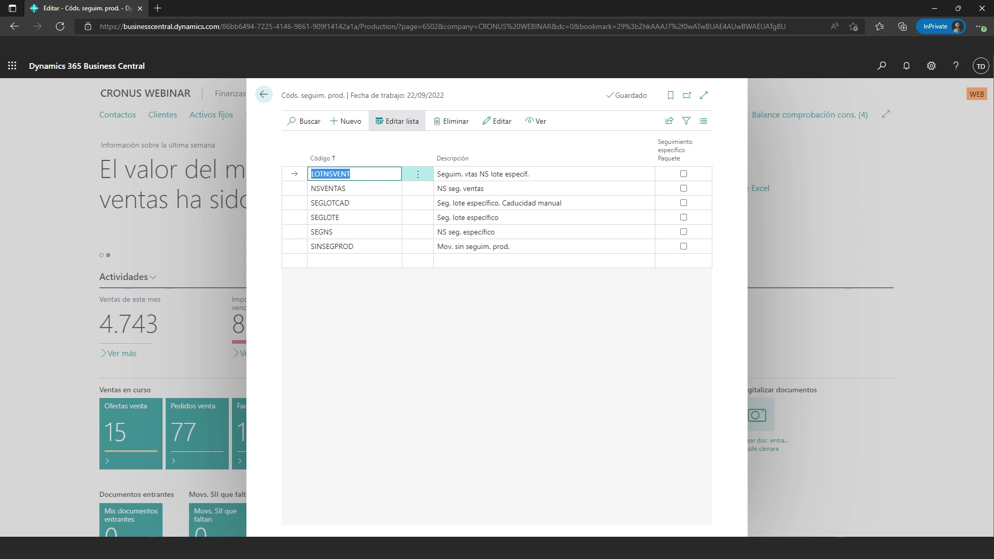
Open the card of the SEGNS item tracking code and review its serial number and lot number settings.
{"action": "left_click", "coordinate": [326, 231]}
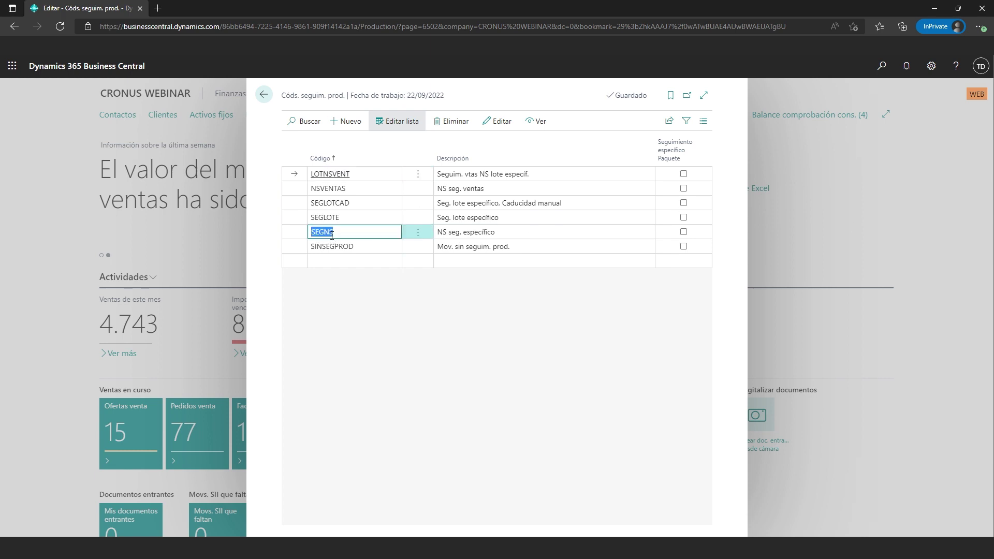
{"action": "left_click", "coordinate": [489, 124]}
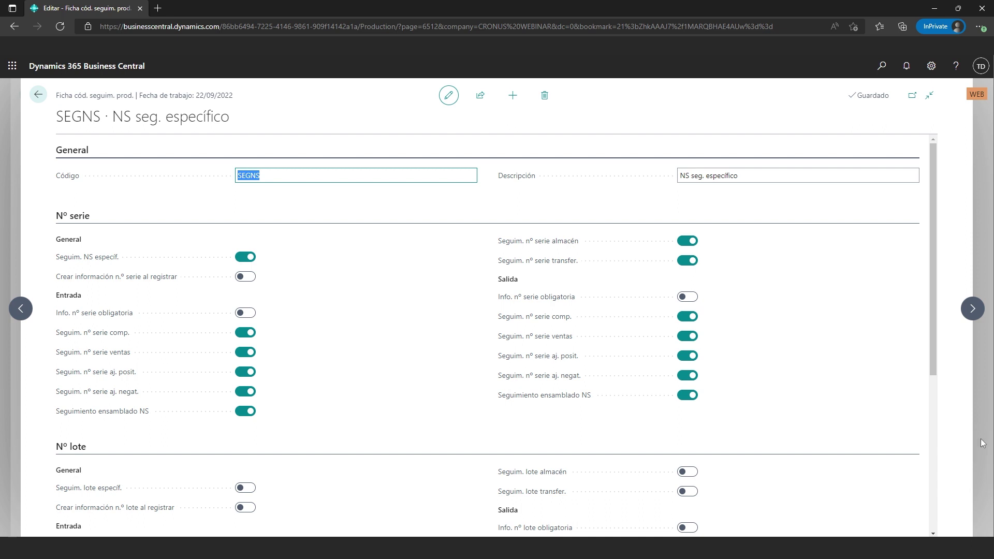
{"action": "mouse_move", "coordinate": [504, 335]}
{"action": "mouse_move", "coordinate": [96, 262]}
{"action": "scroll", "coordinate": [786, 347], "scroll_direction": "down", "scroll_amount": 4}
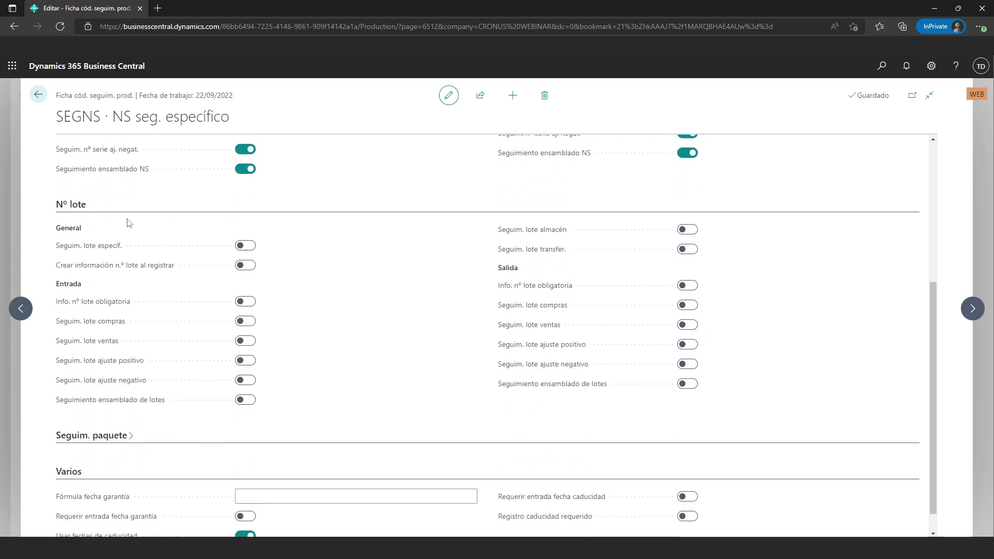
Expand the Seguim. paquete section, review the package, lot, serial and Varios settings, and close the tracking code pages.
{"action": "left_click", "coordinate": [105, 438]}
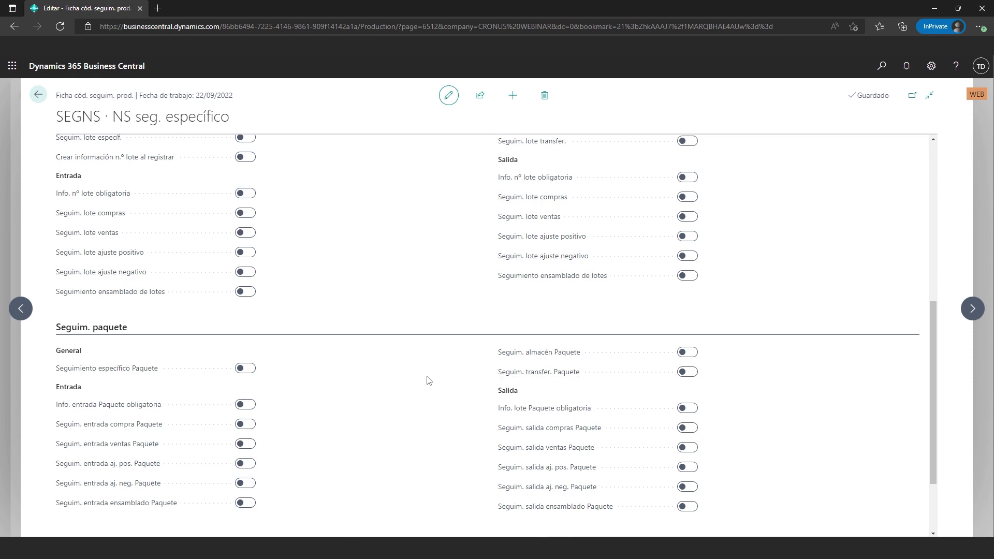
{"action": "scroll", "coordinate": [427, 381], "scroll_direction": "up", "scroll_amount": 6}
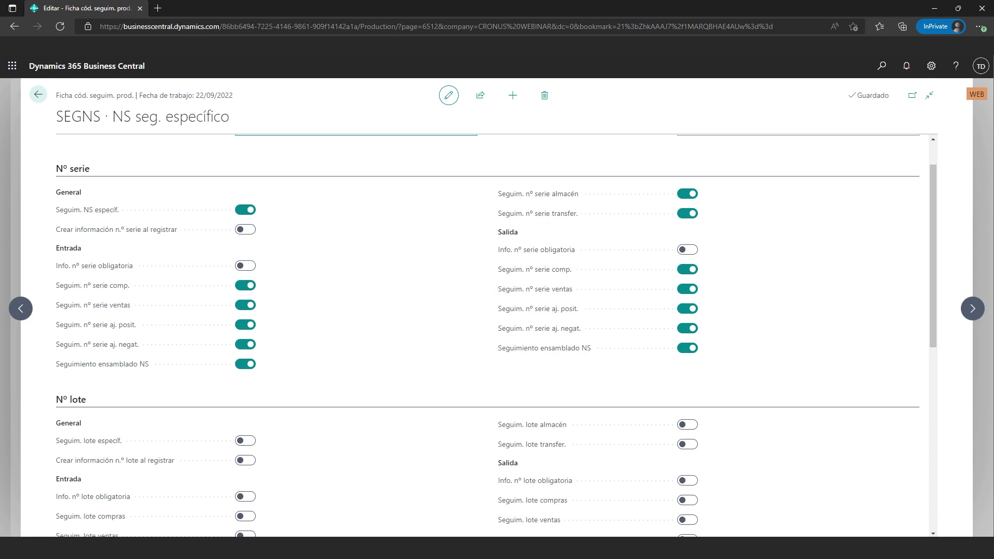
{"action": "scroll", "coordinate": [809, 323], "scroll_direction": "down", "scroll_amount": 7}
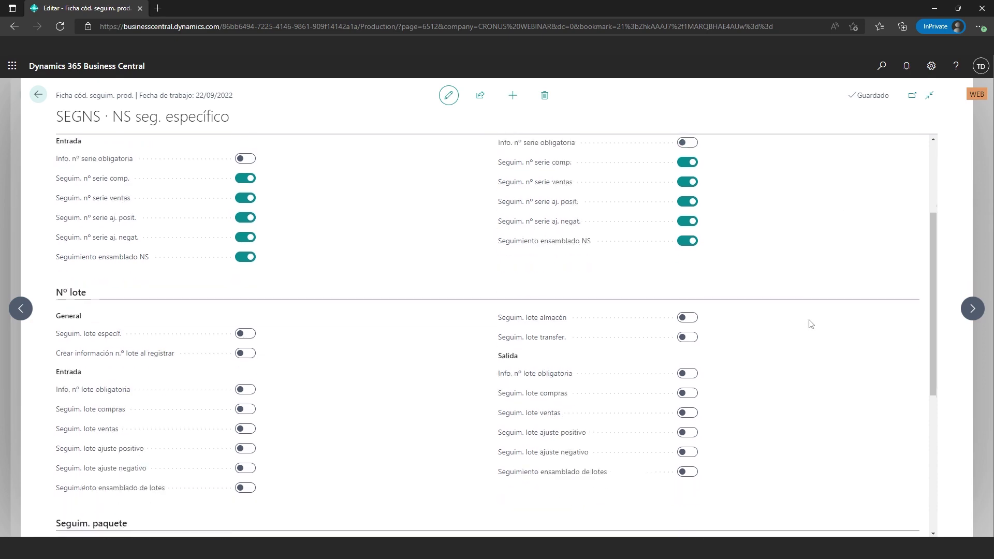
{"action": "scroll", "coordinate": [810, 324], "scroll_direction": "down", "scroll_amount": 1}
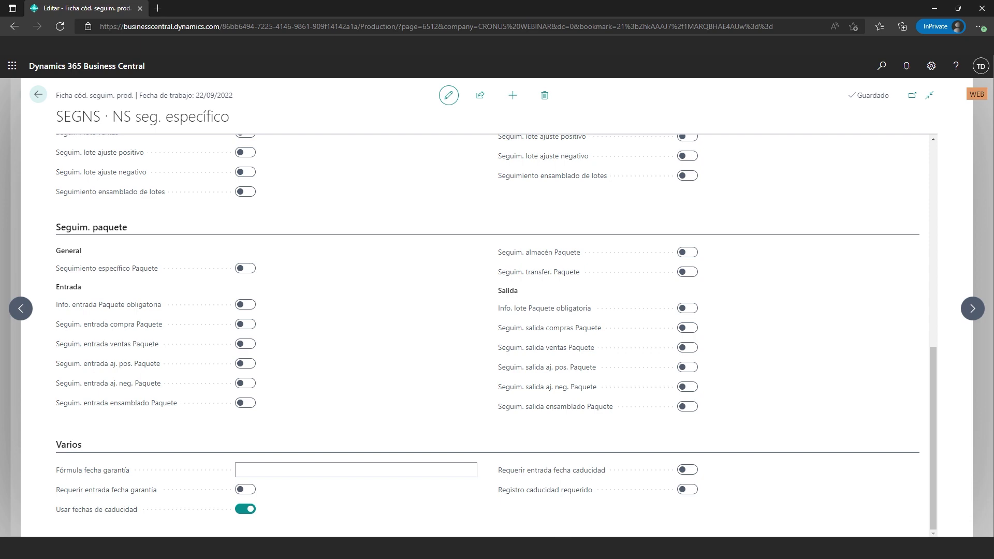
{"action": "scroll", "coordinate": [783, 390], "scroll_direction": "up", "scroll_amount": 10}
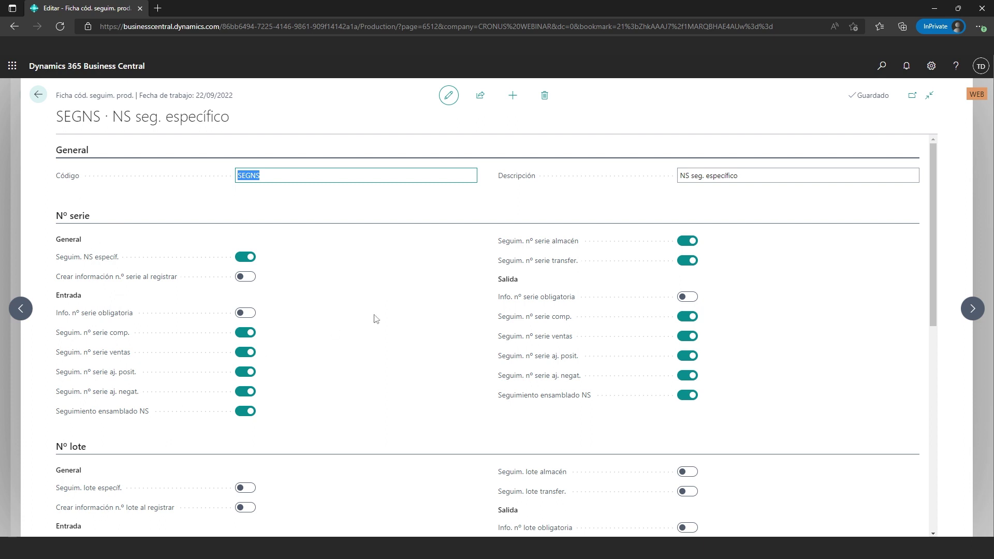
{"action": "scroll", "coordinate": [269, 399], "scroll_direction": "down", "scroll_amount": 3}
{"action": "scroll", "coordinate": [843, 391], "scroll_direction": "up", "scroll_amount": 3}
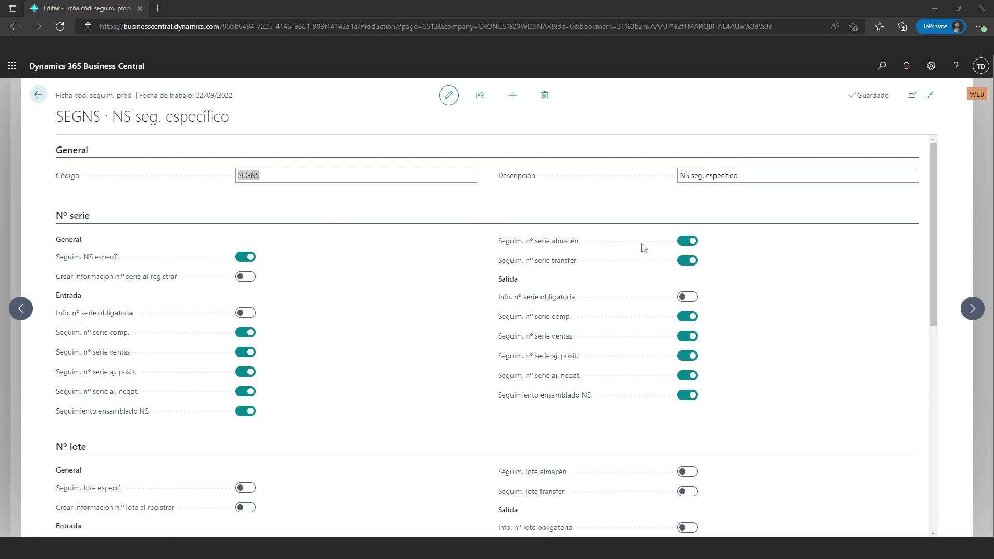
{"action": "key", "text": "Escape"}
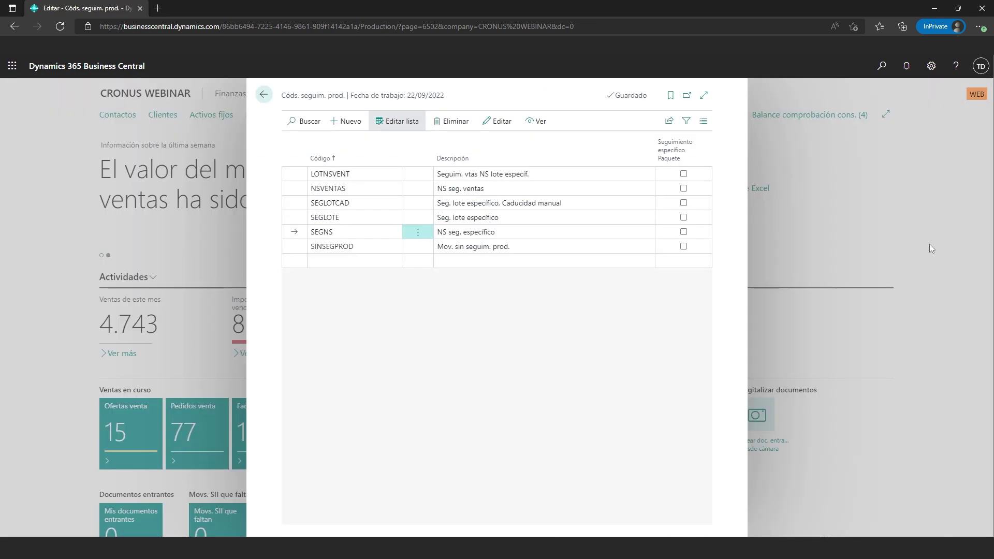
{"action": "key", "text": "Escape"}
Search the product list for "tornillo" and open the card of Tornillo montaje disco duro.
{"action": "left_click", "coordinate": [263, 114]}
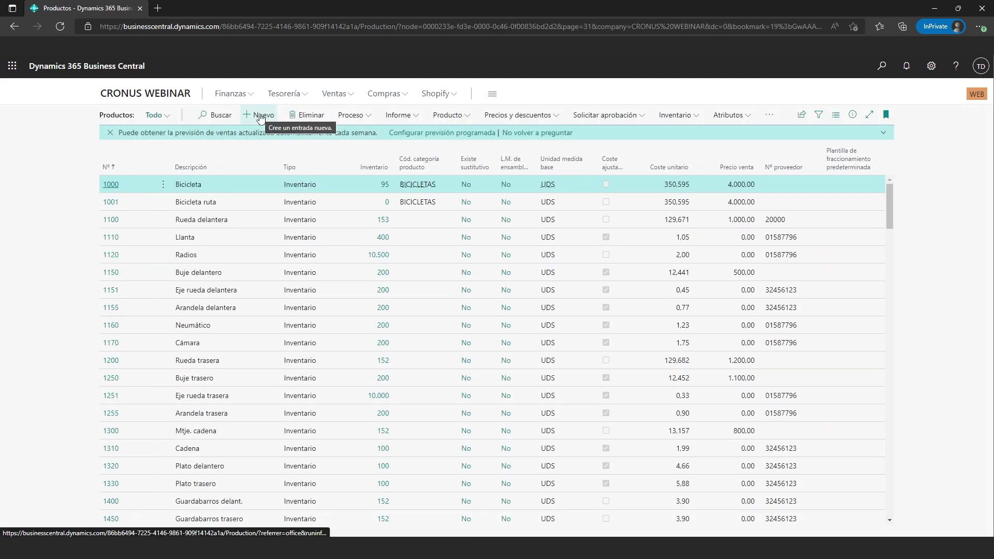
{"action": "left_click", "coordinate": [220, 116]}
{"action": "type", "text": "tornillo"}
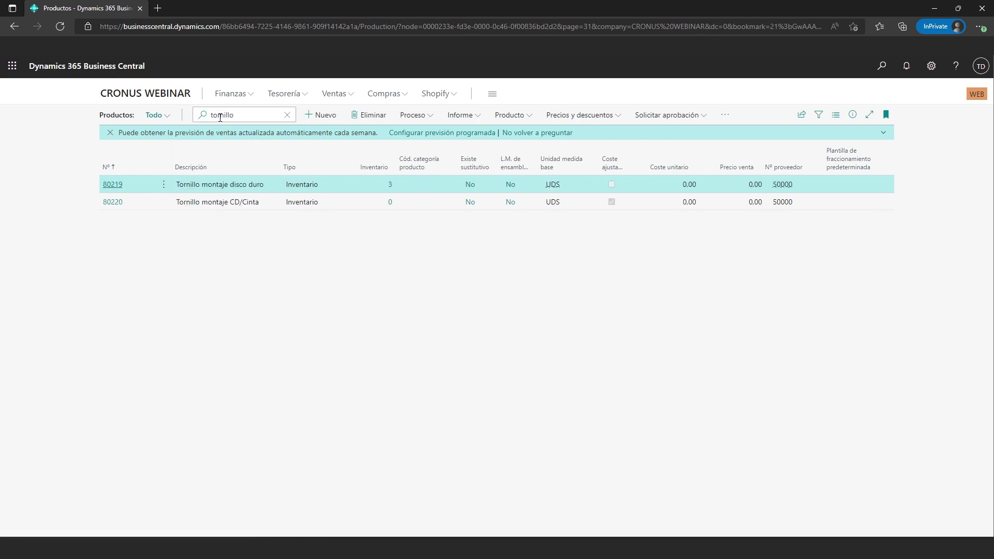
{"action": "left_click", "coordinate": [107, 184]}
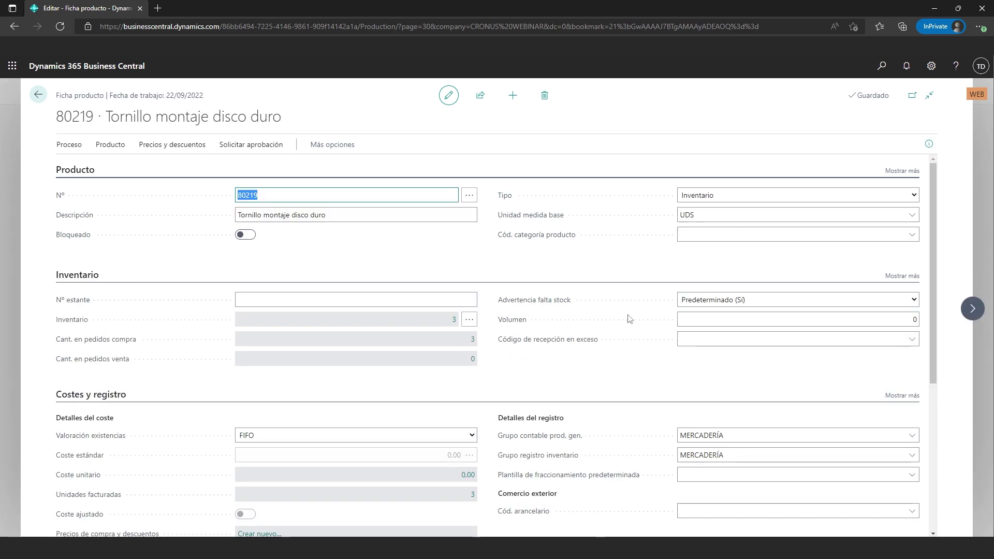
Examine the Seguim. prod. fields of the Tornillo montaje disco duro card, including its tracking code, and close the card.
{"action": "scroll", "coordinate": [613, 346], "scroll_direction": "down", "scroll_amount": 5}
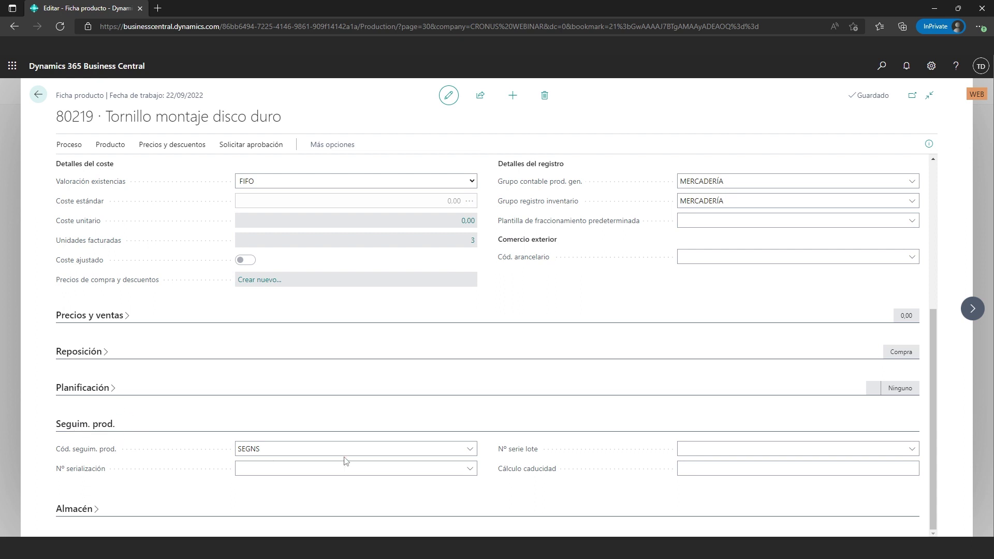
{"action": "left_click", "coordinate": [269, 450]}
{"action": "left_click", "coordinate": [387, 468]}
{"action": "key", "text": "Escape"}
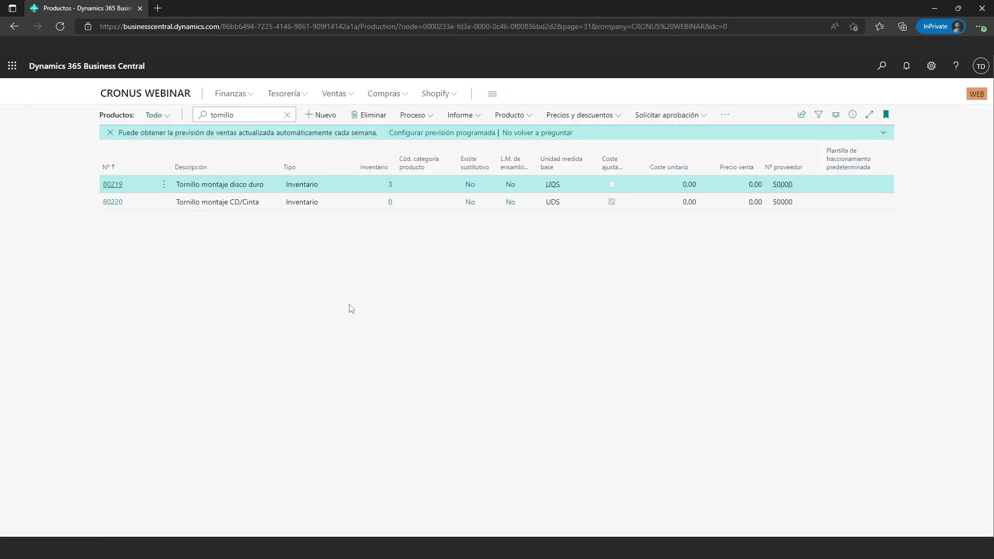
Search the purchase orders by order number and open the matching Tecnologías Hacetiempo order.
{"action": "key", "text": "Escape"}
{"action": "left_click", "coordinate": [377, 98]}
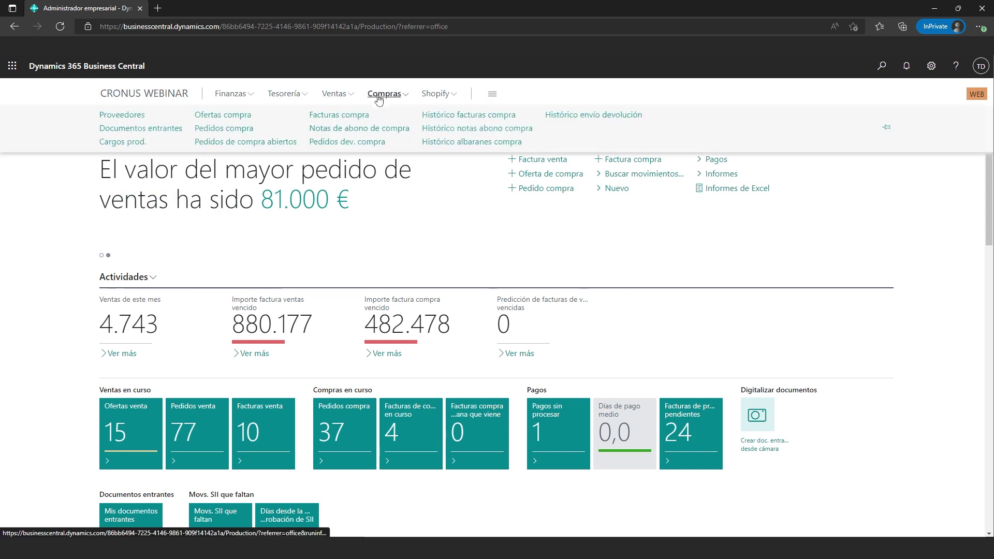
{"action": "left_click", "coordinate": [212, 129]}
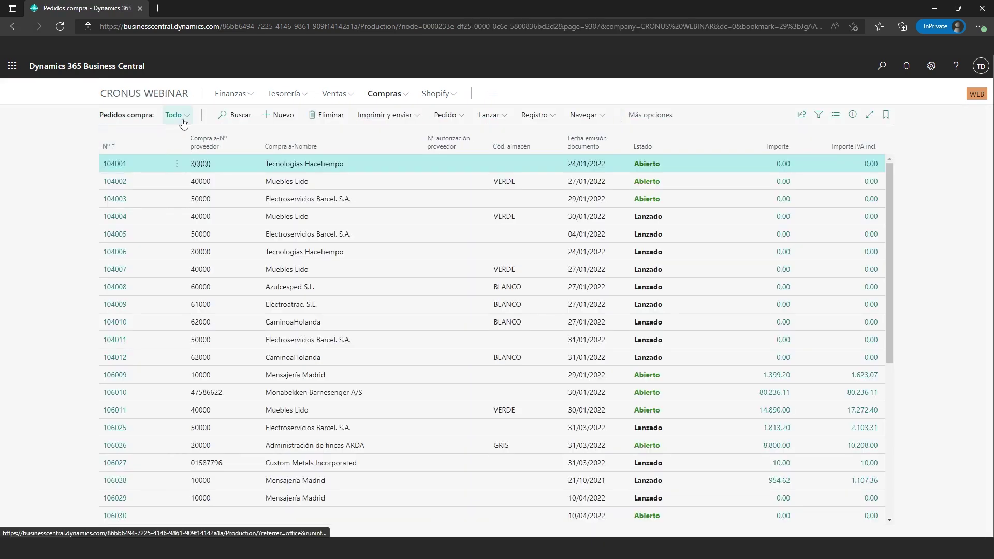
{"action": "left_click", "coordinate": [231, 117]}
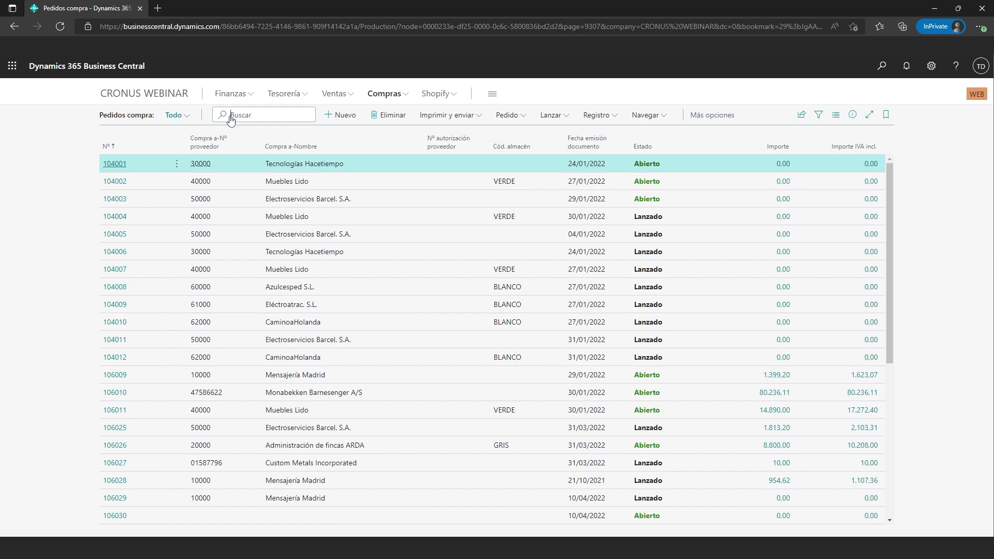
{"action": "type", "text": "106042"}
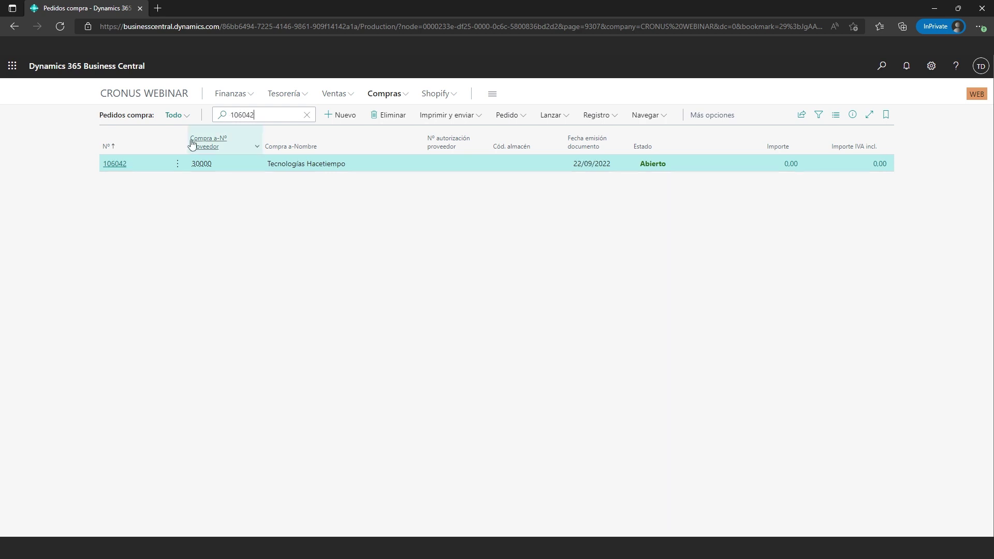
{"action": "key", "text": "Return"}
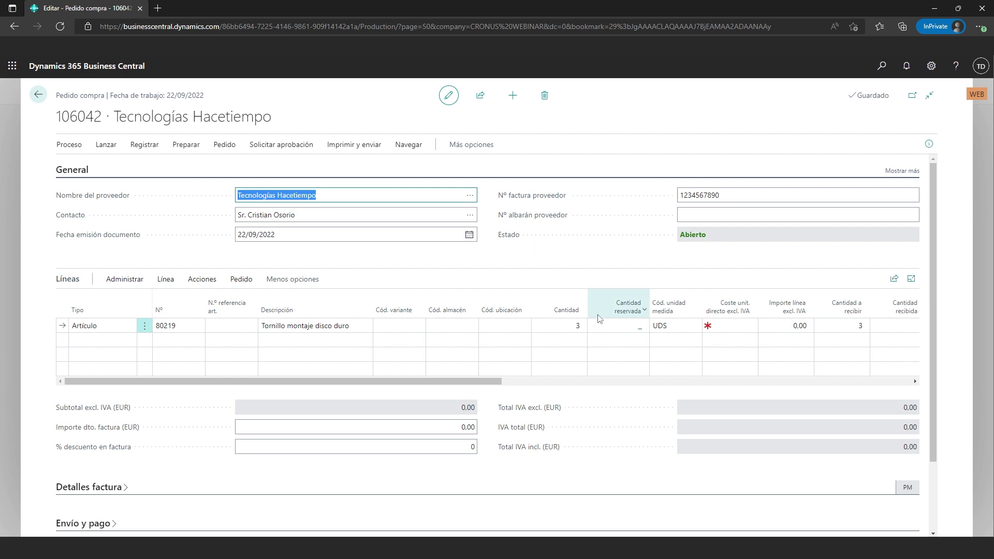
Try to post the purchase order with the Recibir option.
{"action": "left_click", "coordinate": [139, 150]}
{"action": "left_click", "coordinate": [97, 172]}
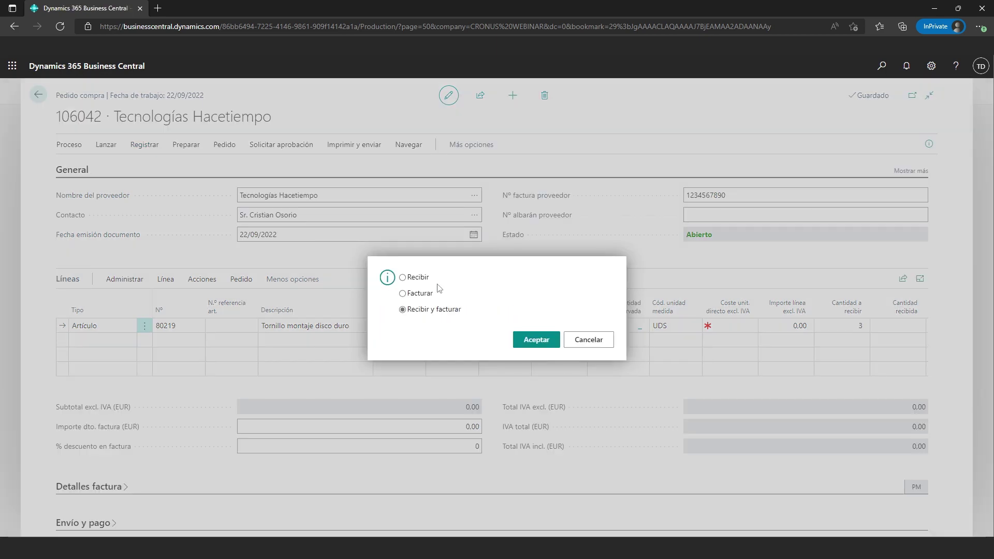
{"action": "left_click", "coordinate": [417, 280]}
{"action": "left_click", "coordinate": [546, 343]}
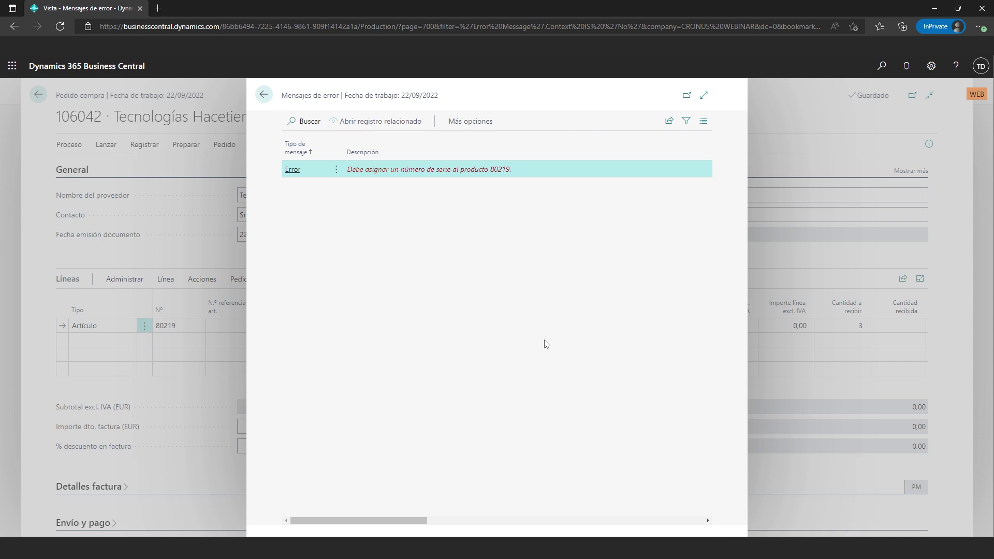
{"action": "left_click", "coordinate": [985, 342]}
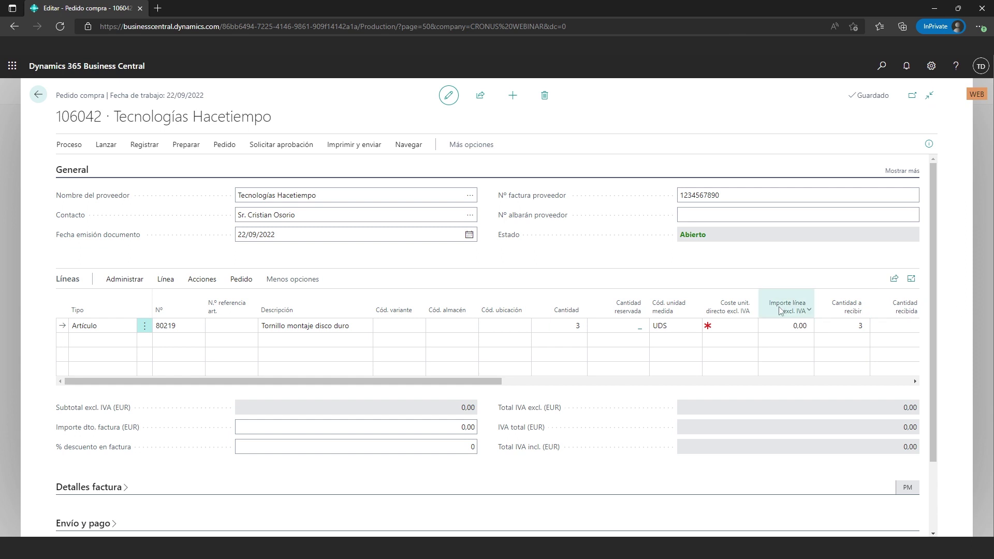
Open the item tracking lines of the Tornillo montaje disco duro order line and enter serial number 111 with quantity 1.
{"action": "left_click", "coordinate": [196, 279]}
{"action": "left_click", "coordinate": [164, 280]}
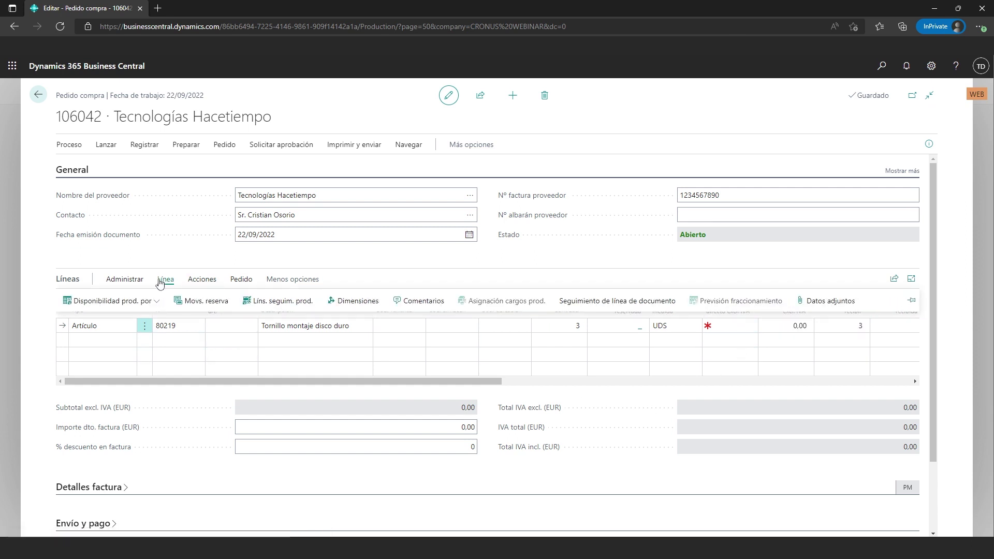
{"action": "left_click", "coordinate": [283, 301]}
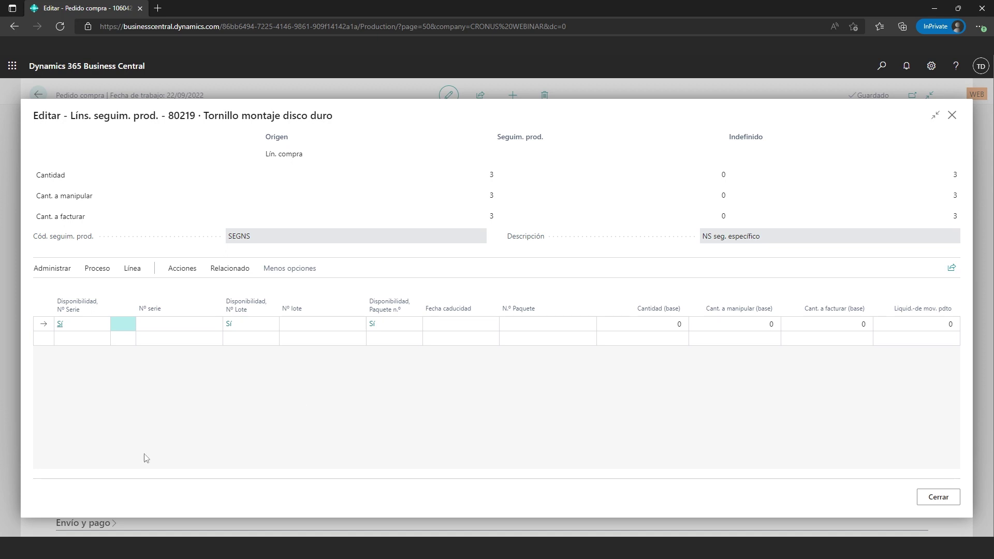
{"action": "left_click", "coordinate": [172, 324]}
{"action": "type", "text": "111"}
{"action": "left_click", "coordinate": [601, 322]}
Try to assign the same serial number 111 on a second tracking line.
{"action": "left_click", "coordinate": [181, 338]}
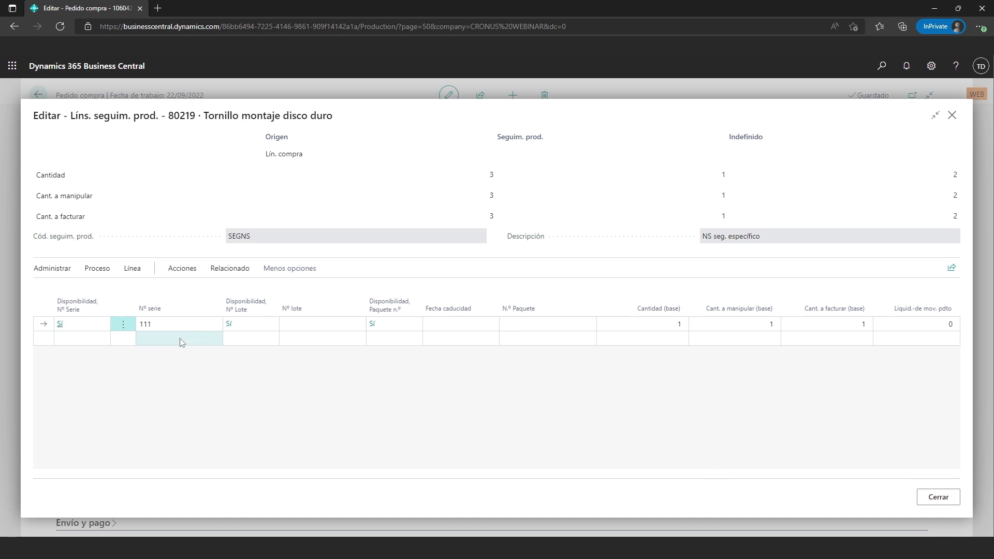
{"action": "type", "text": "111"}
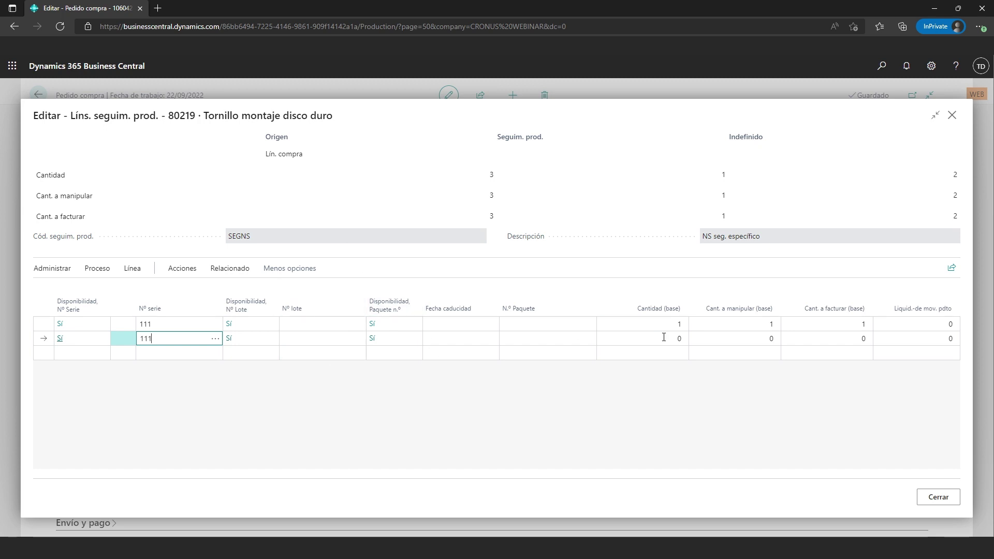
{"action": "left_click", "coordinate": [660, 339]}
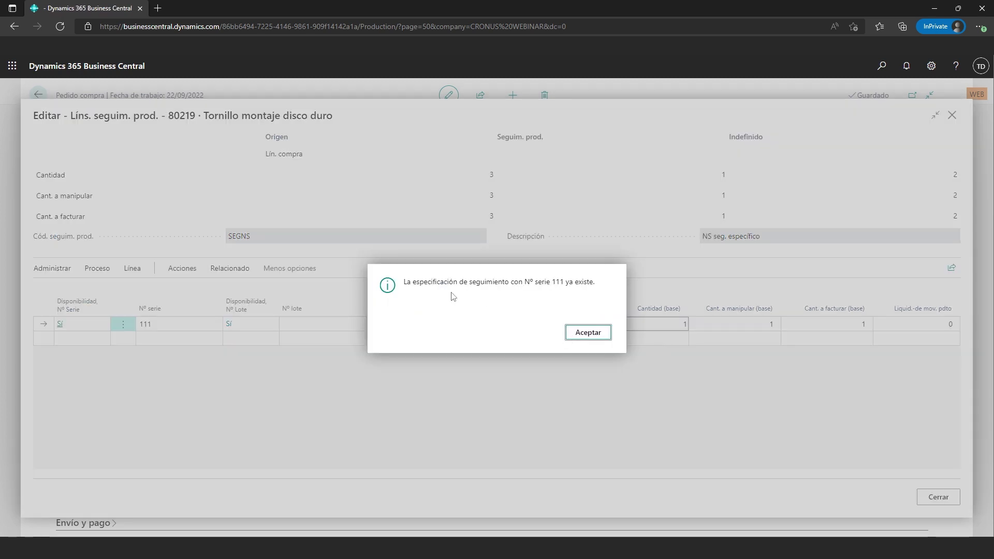
{"action": "left_click", "coordinate": [589, 332]}
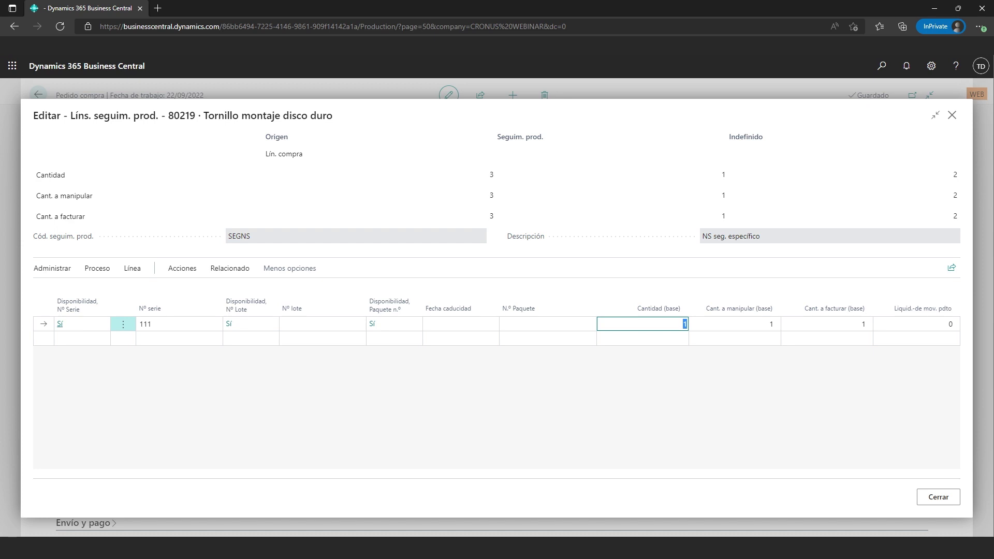
Enter serial number 112 with quantity 1 on the second tracking line.
{"action": "left_click", "coordinate": [184, 339]}
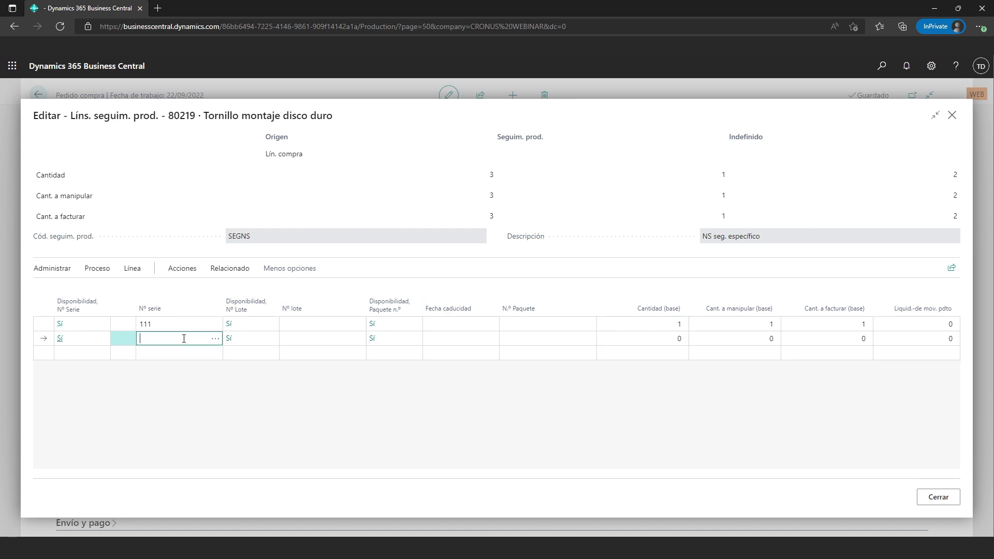
{"action": "type", "text": "112"}
{"action": "left_click", "coordinate": [651, 336]}
{"action": "type", "text": "1"}
Enter serial number 113 with quantity 1 on the third tracking line and close the item tracking lines.
{"action": "left_click", "coordinate": [181, 352]}
{"action": "type", "text": "112"}
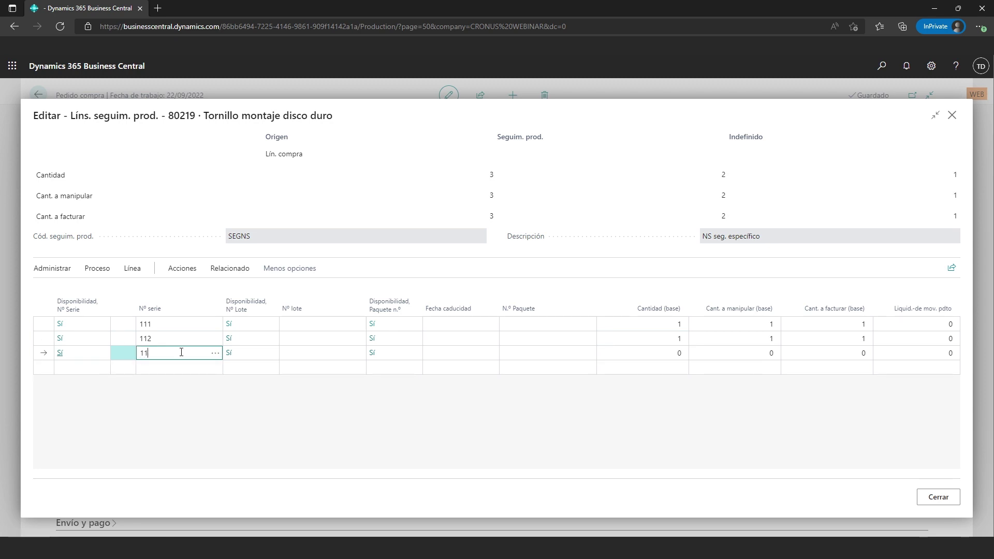
{"action": "key", "text": "BackSpace"}
{"action": "type", "text": "3"}
{"action": "left_click", "coordinate": [661, 353]}
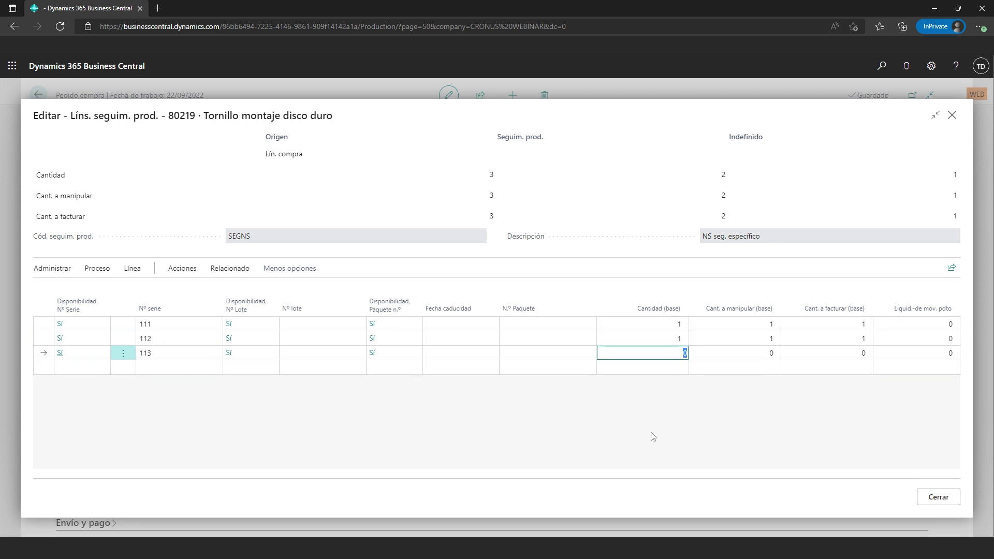
{"action": "type", "text": "1"}
{"action": "left_click", "coordinate": [635, 449]}
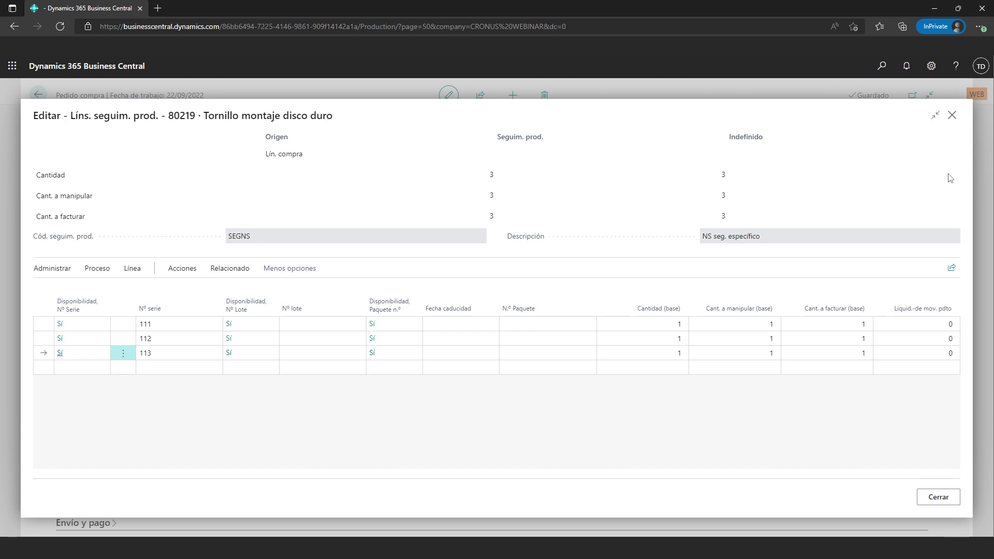
{"action": "left_click", "coordinate": [938, 497]}
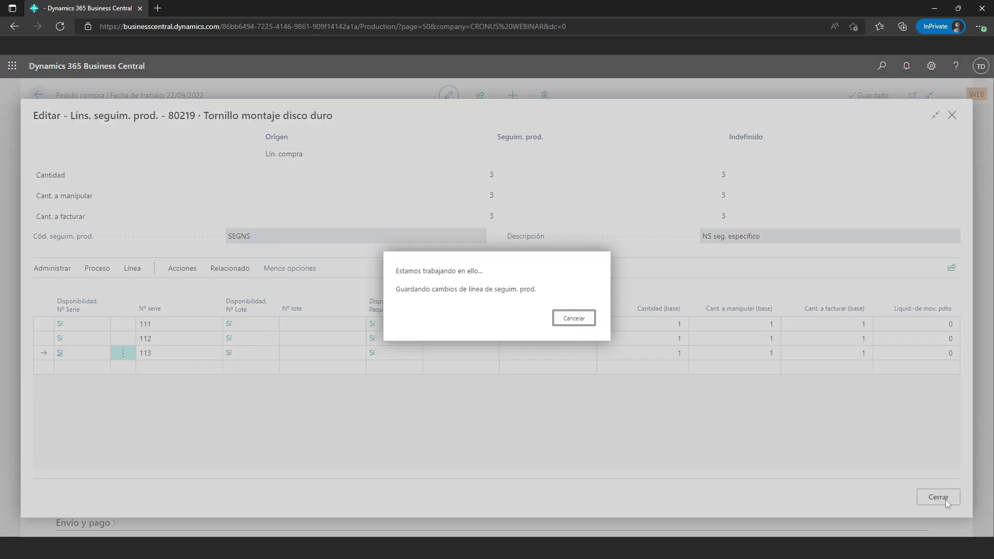
Post the purchase order with the Recibir y facturar option and decline opening the posted invoice.
{"action": "left_click", "coordinate": [145, 144]}
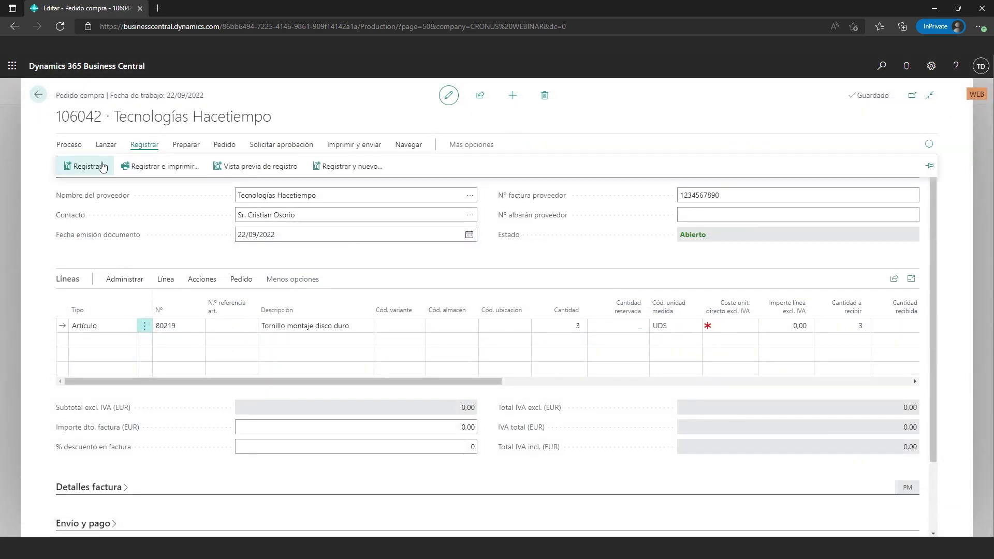
{"action": "left_click", "coordinate": [99, 167]}
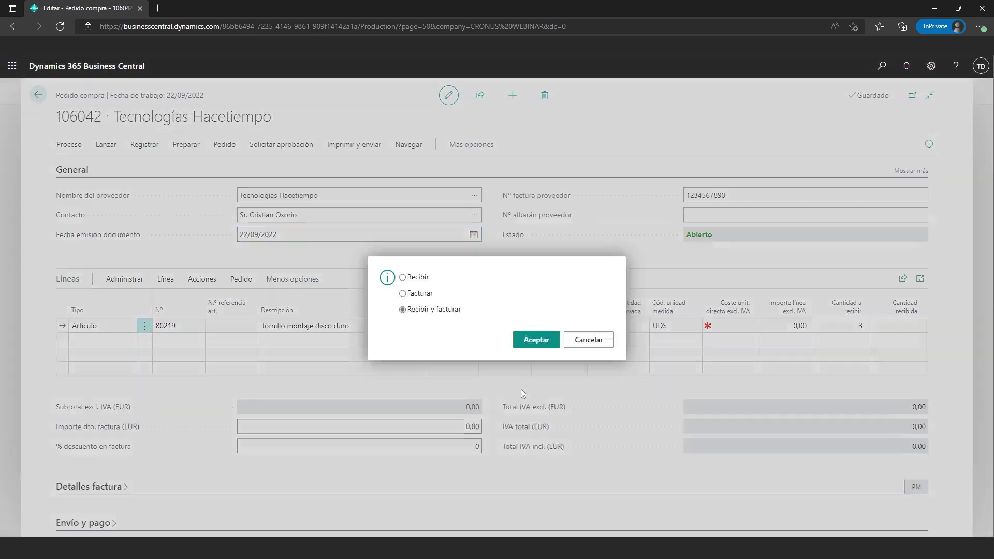
{"action": "left_click", "coordinate": [533, 341]}
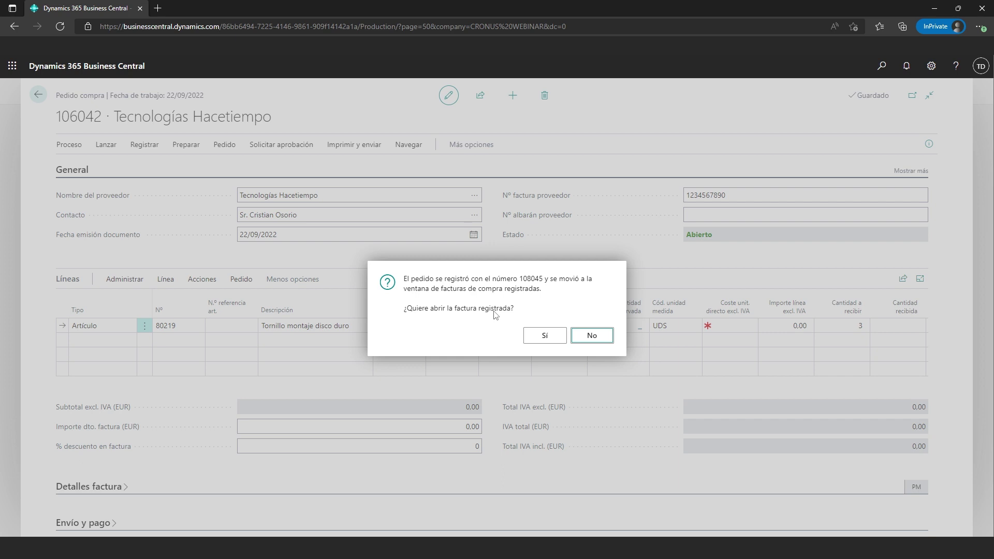
{"action": "left_click", "coordinate": [607, 335]}
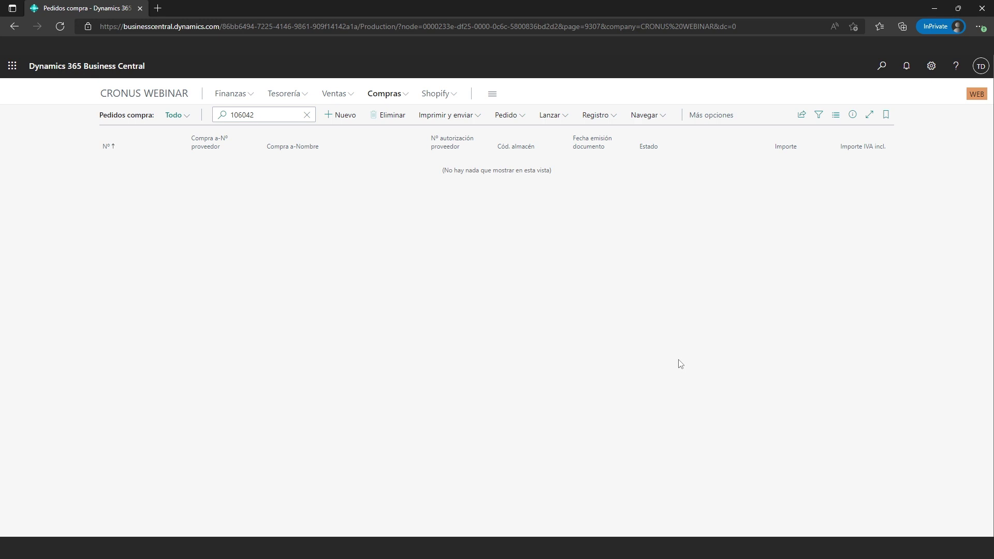
Search for "seguimento pro" and open the Seguimiento productos page.
{"action": "left_click", "coordinate": [881, 66]}
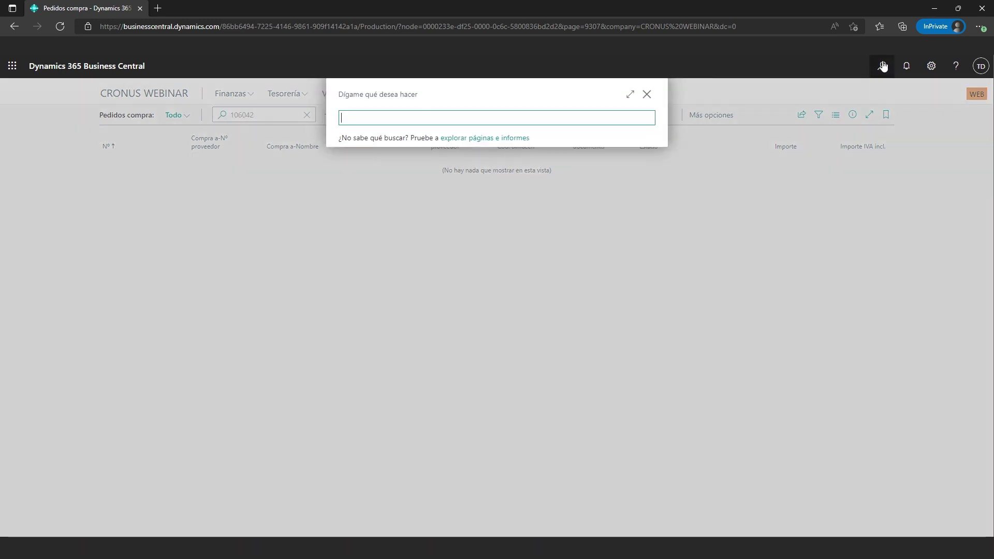
{"action": "type", "text": "seguimento pro"}
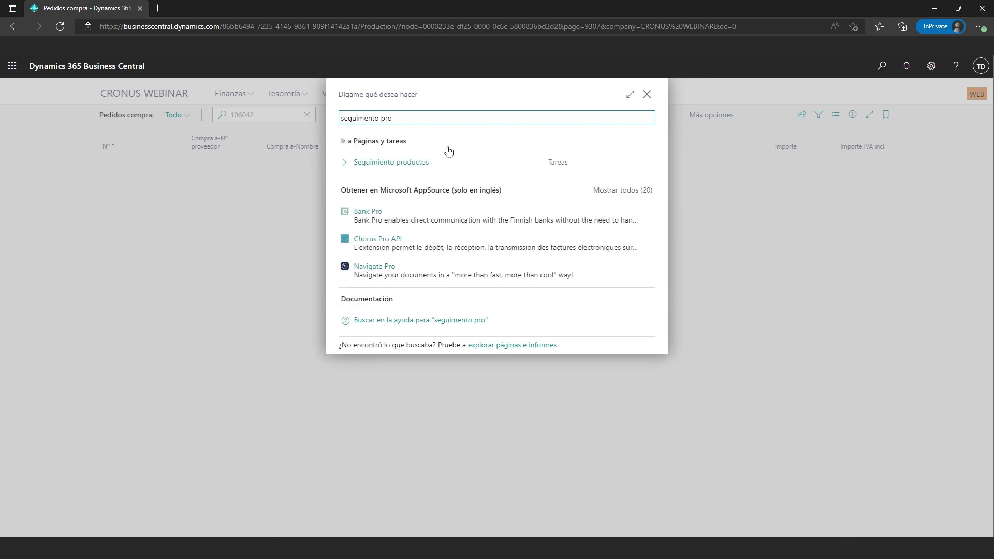
{"action": "left_click", "coordinate": [464, 160]}
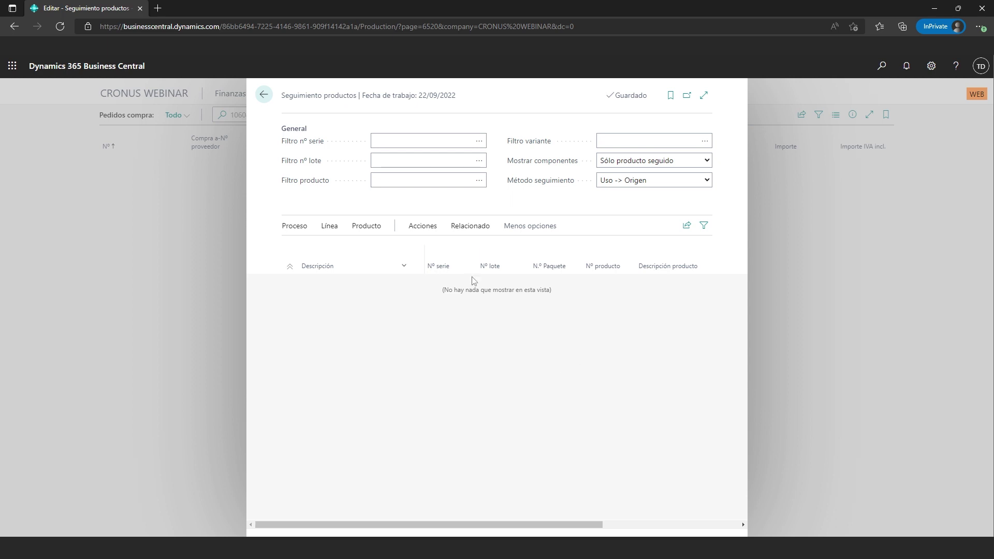
Filter the item tracing by product 80219 and run Realizar seguimiento.
{"action": "left_click", "coordinate": [400, 179]}
{"action": "type", "text": "80219"}
{"action": "key", "text": "Tab"}
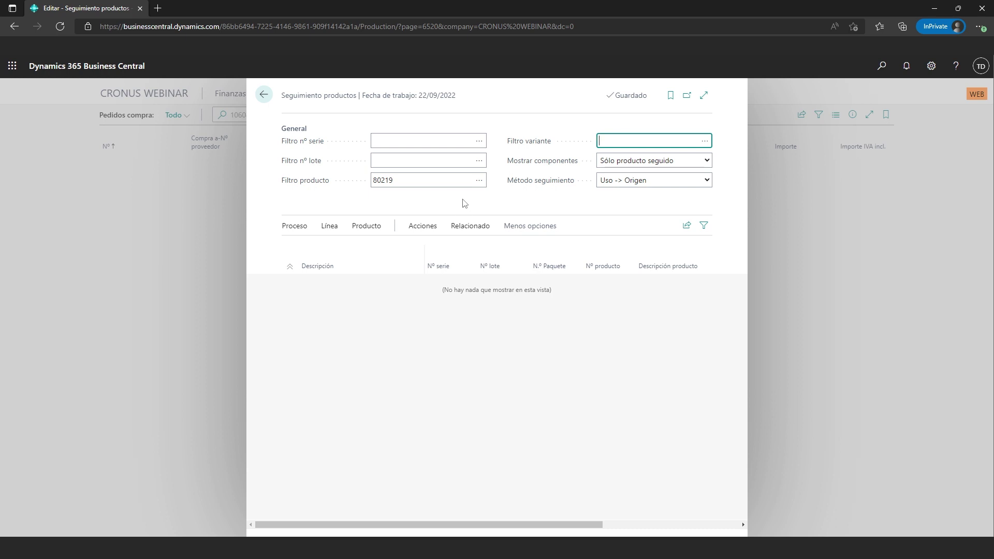
{"action": "left_click", "coordinate": [431, 215]}
{"action": "left_click", "coordinate": [432, 225]}
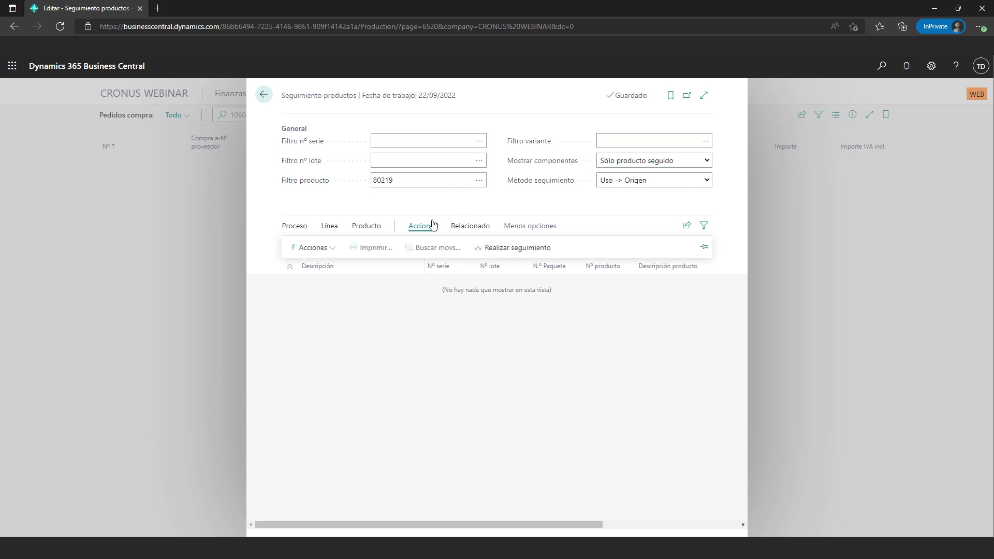
{"action": "left_click", "coordinate": [507, 246]}
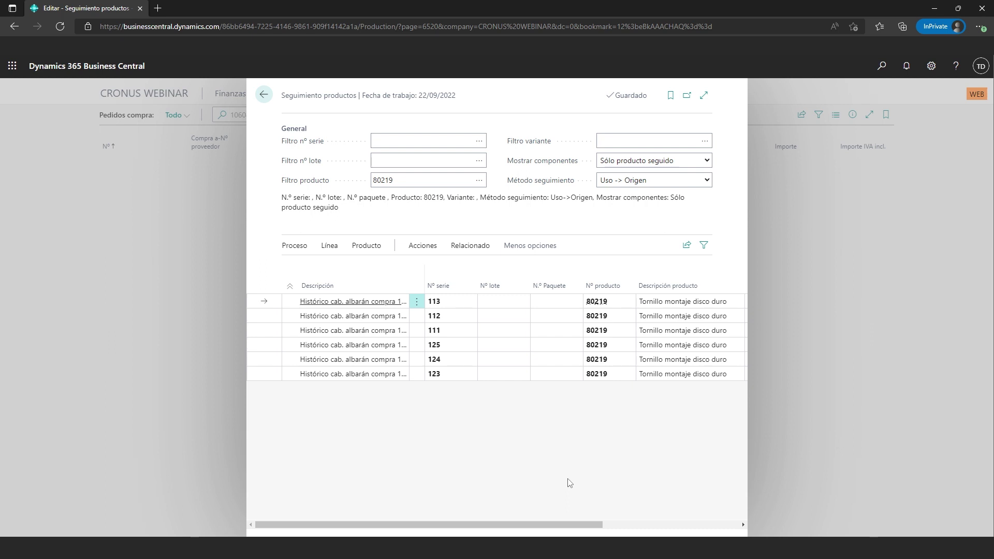
Check the tracing method options, run the tracing of product 80219 for serial number 113, and close the page.
{"action": "left_click", "coordinate": [698, 180]}
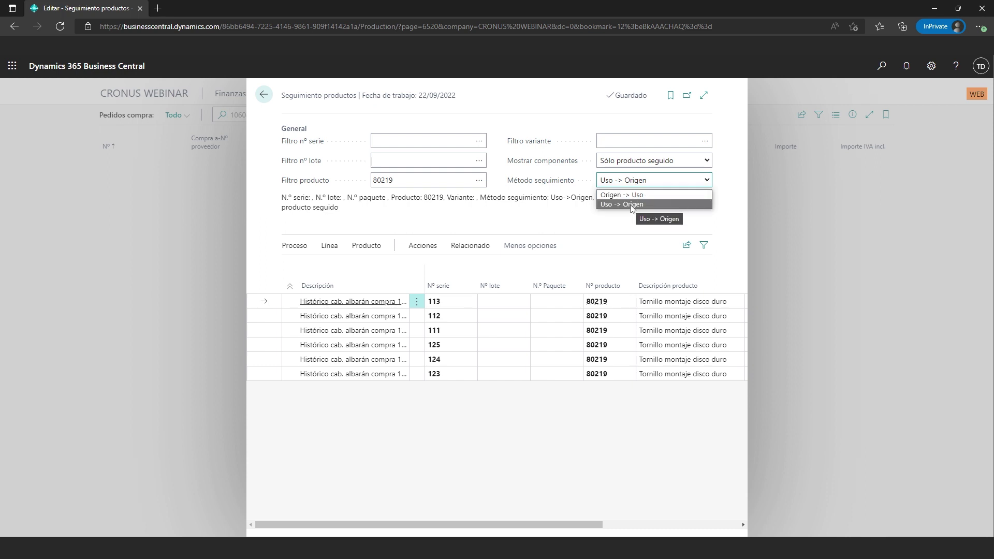
{"action": "left_click", "coordinate": [630, 224]}
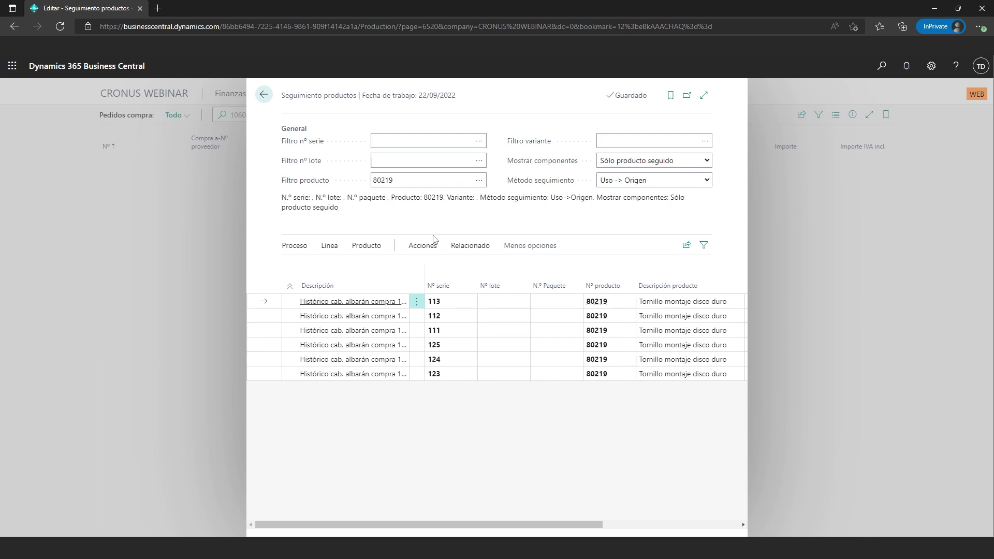
{"action": "left_click", "coordinate": [401, 139]}
{"action": "type", "text": "113"}
{"action": "left_click", "coordinate": [455, 226]}
{"action": "left_click", "coordinate": [424, 247]}
{"action": "left_click", "coordinate": [524, 267]}
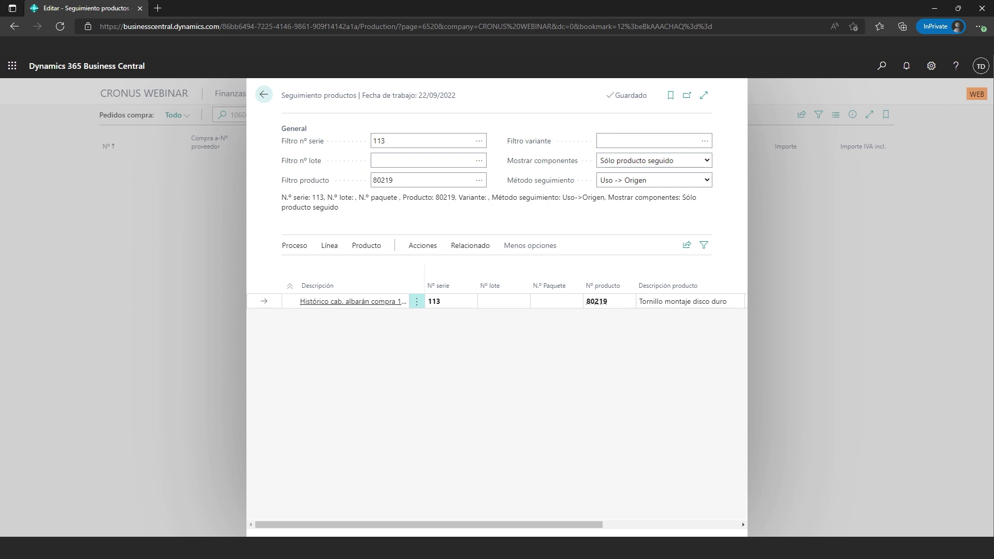
{"action": "key", "text": "Escape"}
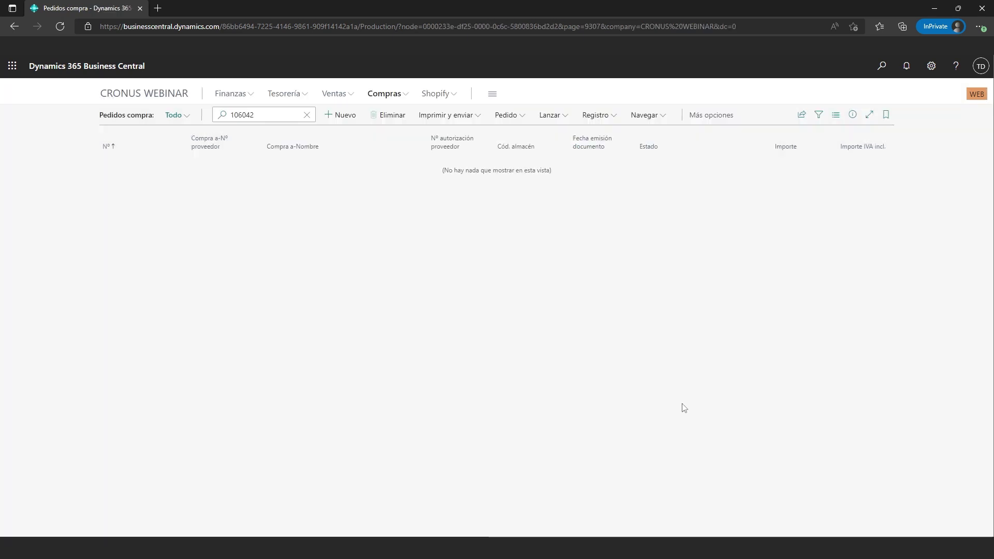
Search for "buscar mov", open the Buscar movs. page and choose the Buscar referencias del producto search type.
{"action": "left_click", "coordinate": [880, 67]}
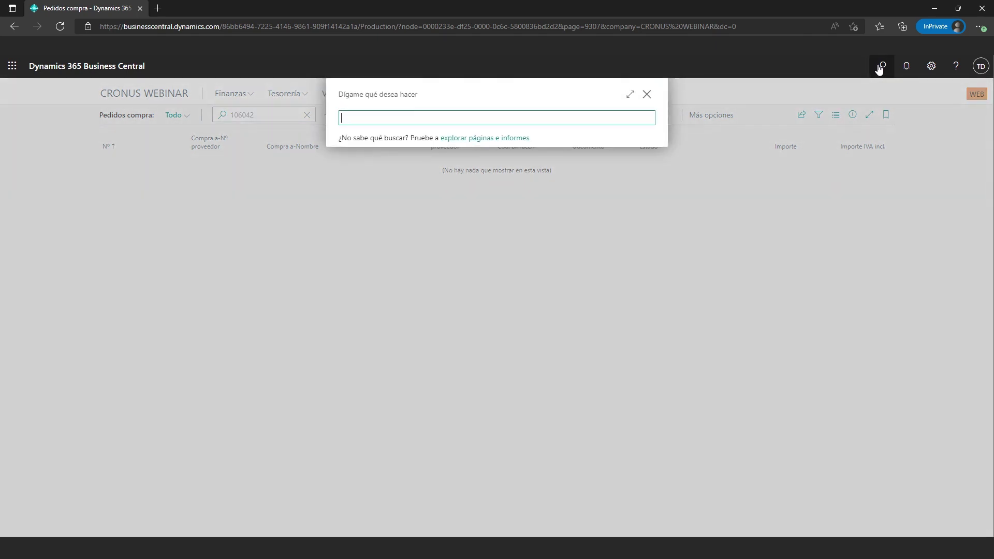
{"action": "type", "text": "buscar mov"}
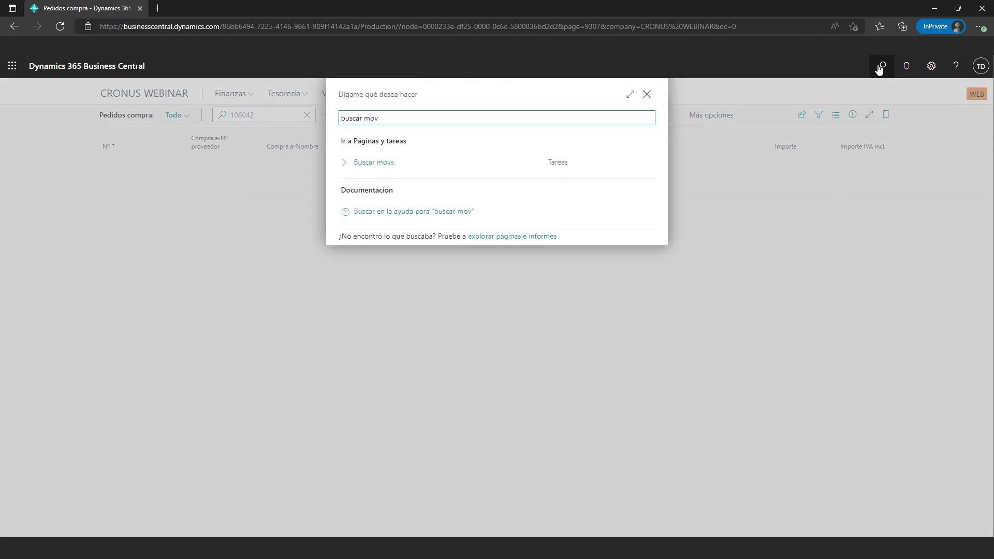
{"action": "left_click", "coordinate": [369, 164]}
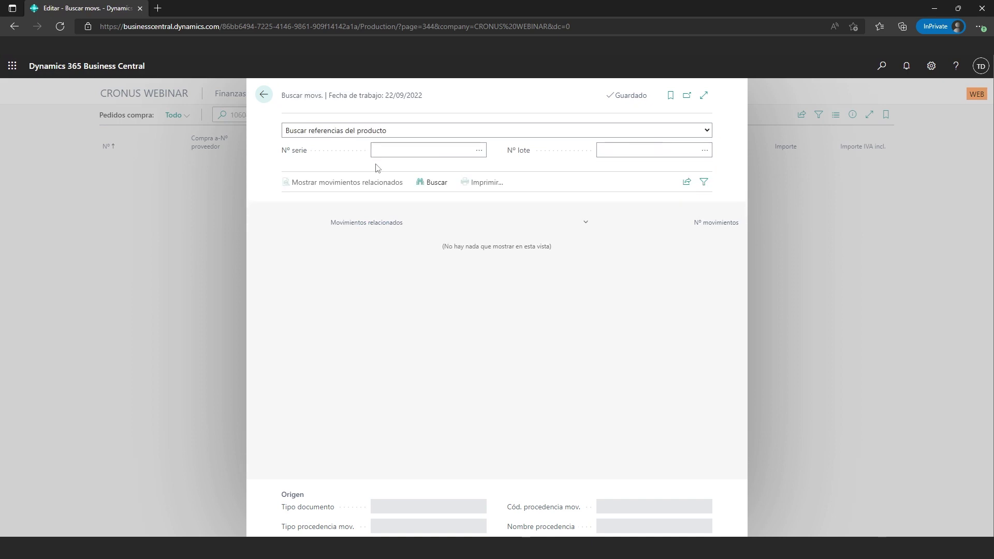
{"action": "left_click", "coordinate": [425, 134]}
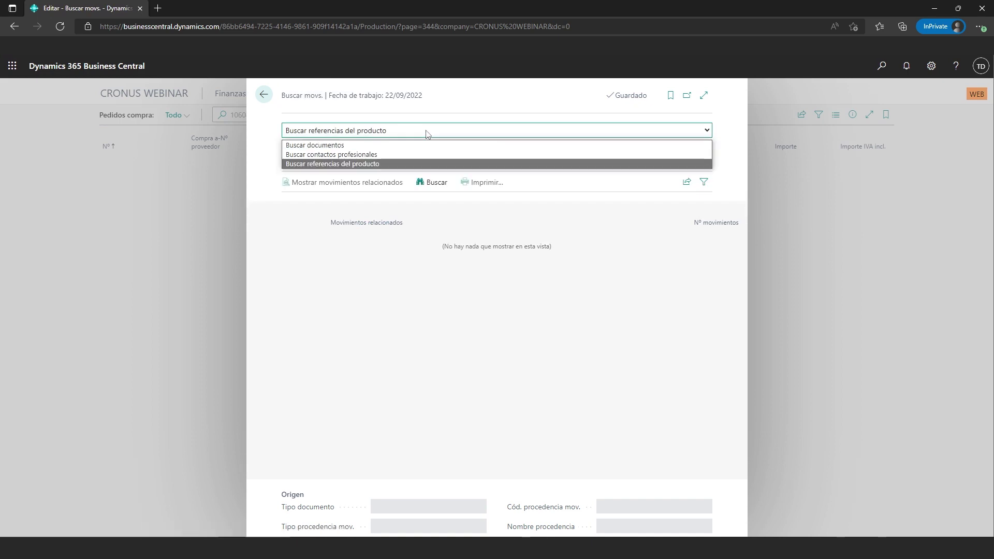
{"action": "left_click", "coordinate": [365, 164]}
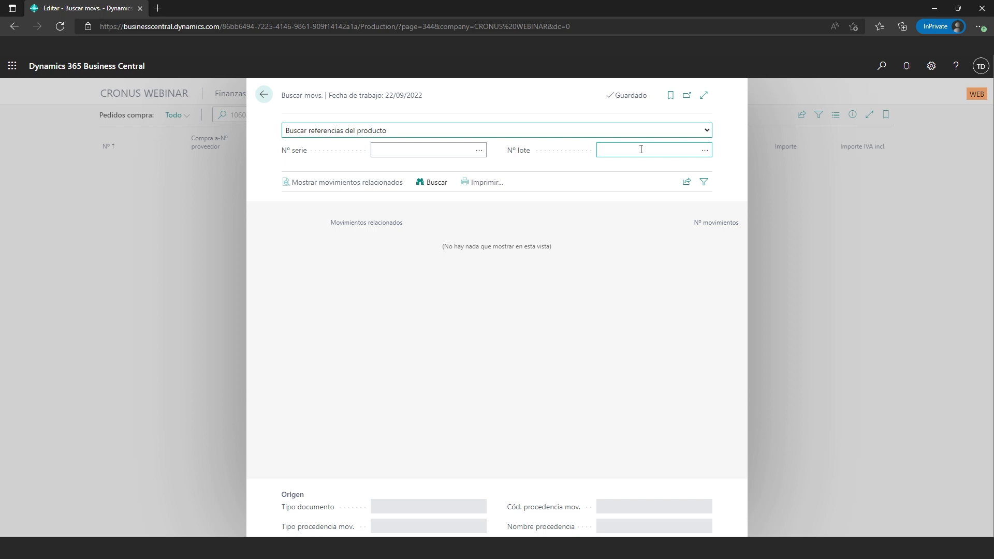
Find the entries related to serial number 113.
{"action": "left_click", "coordinate": [413, 152]}
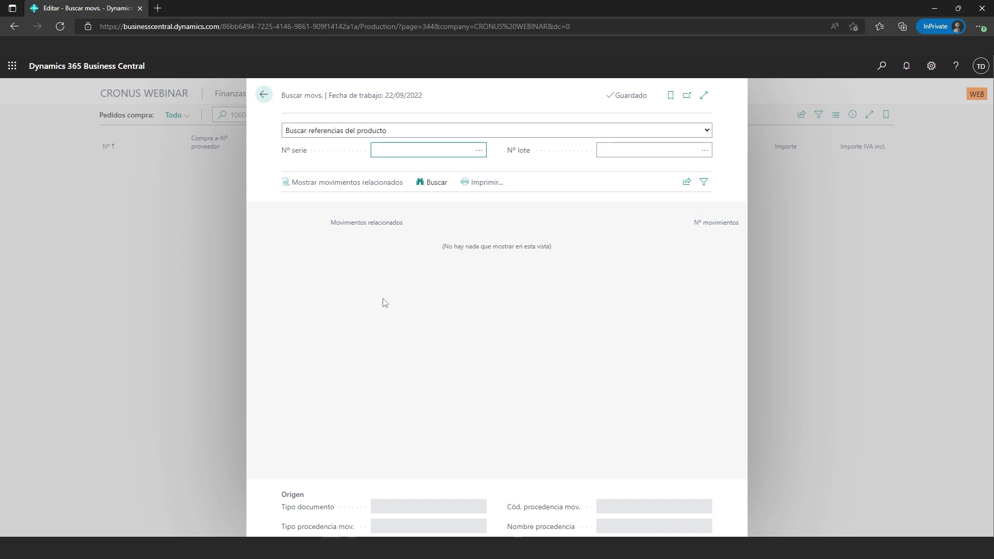
{"action": "type", "text": "113"}
{"action": "left_click", "coordinate": [434, 187]}
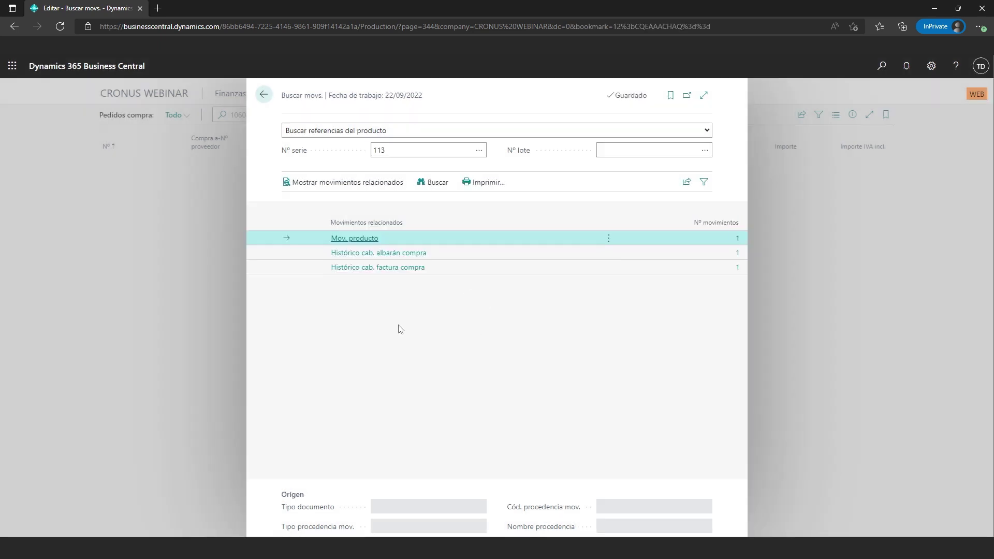
{"action": "left_click", "coordinate": [391, 147]}
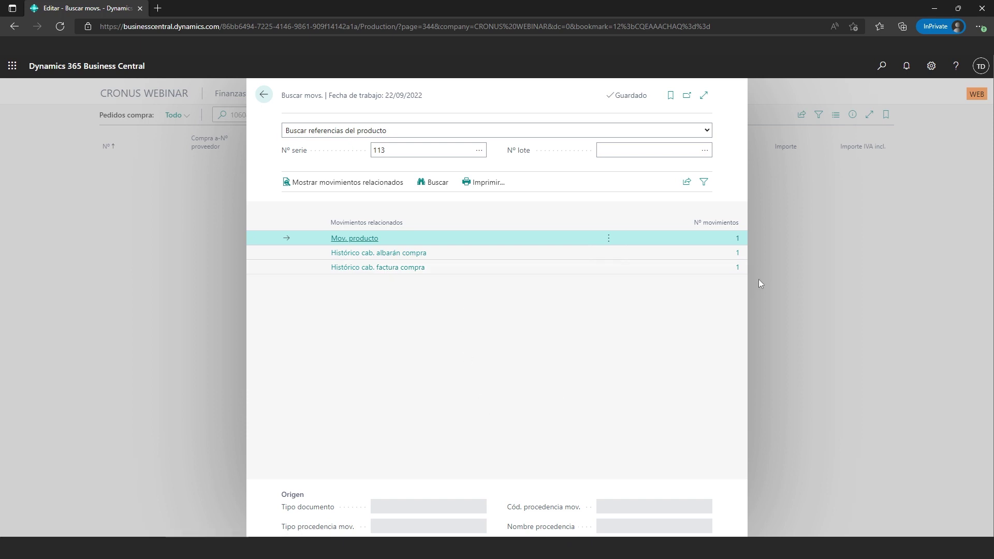
View the item ledger entry behind the Mov. producto result, and close the entry pages.
{"action": "left_click", "coordinate": [738, 239]}
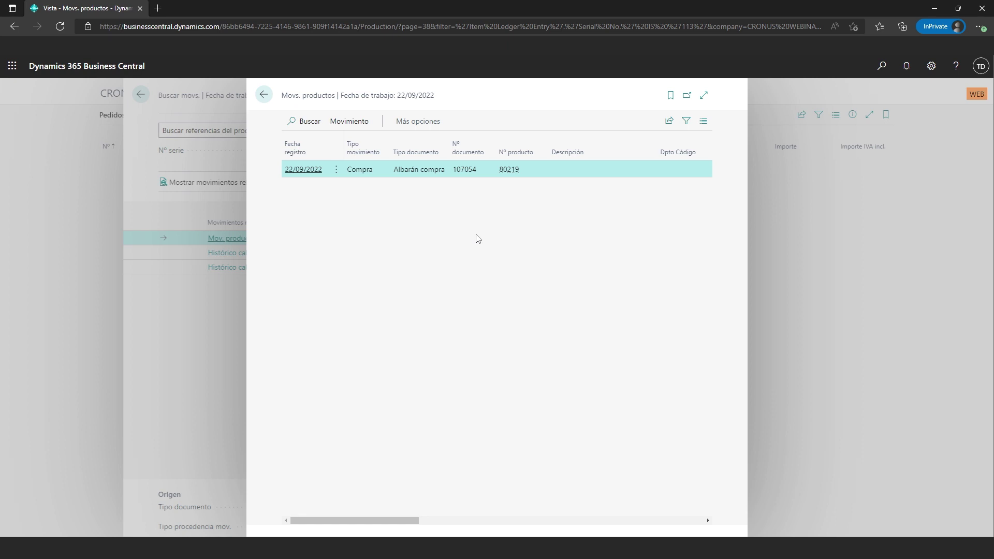
{"action": "key", "text": "Escape"}
{"action": "key", "text": "Escape"}
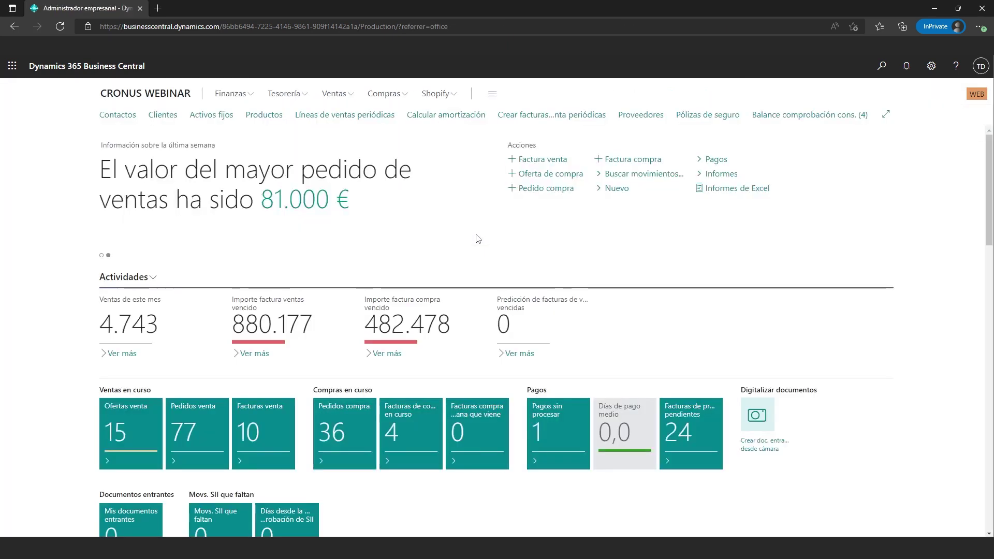